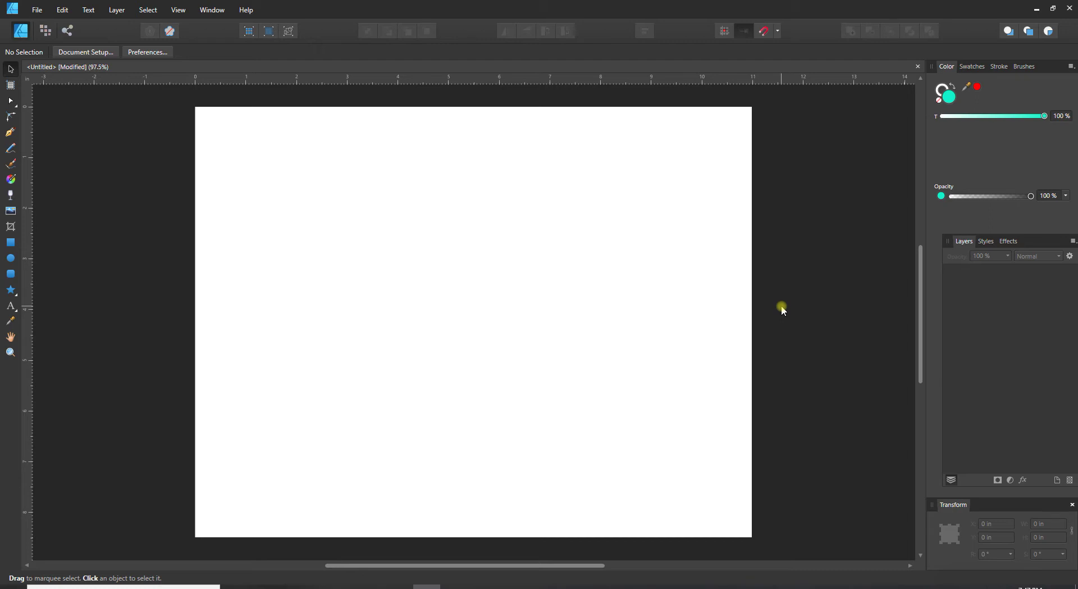
Step: Draw a rectangle about 7.126 by 5.02 in across the middle of the page
{"action": "left_click", "coordinate": [11, 243]}
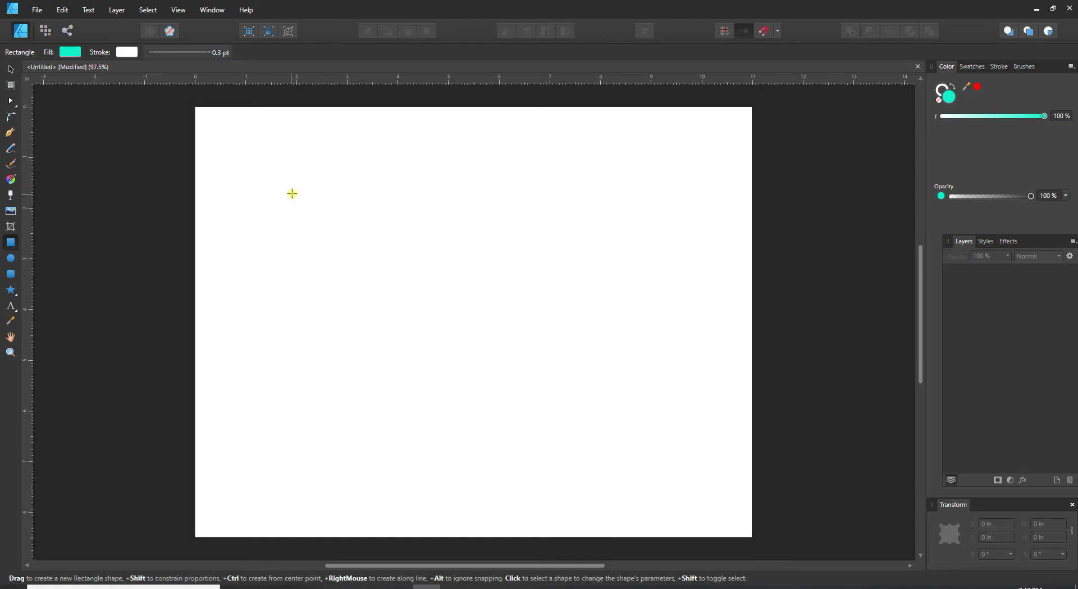
{"action": "left_click_drag", "start_coordinate": [293, 192], "coordinate": [654, 447]}
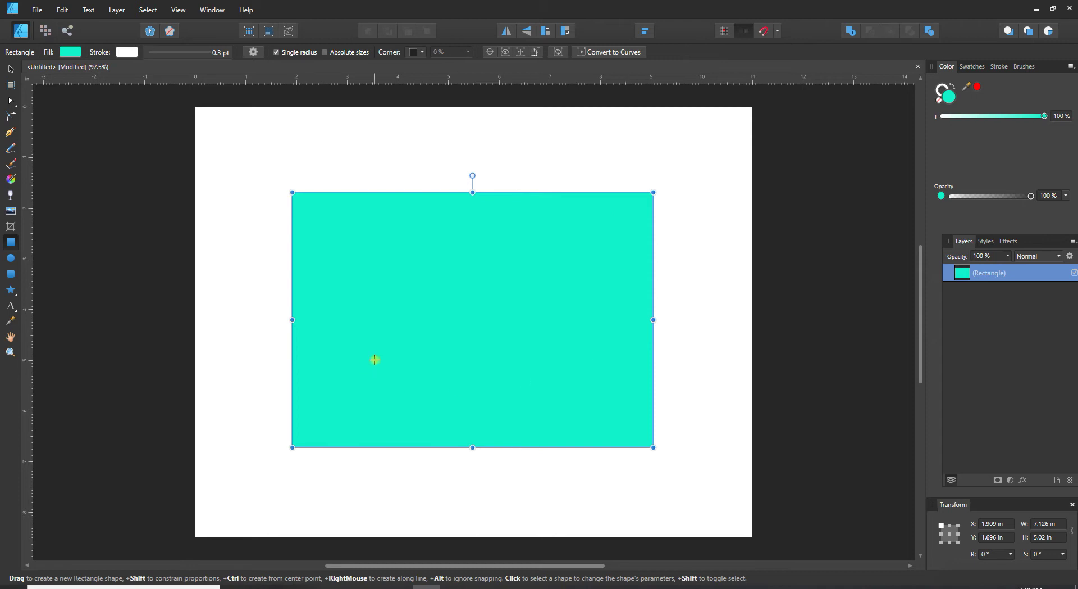
Step: Give the rectangle a Bitmap fill using pattern-5649403_1280.jpg from Downloads
{"action": "left_click", "coordinate": [11, 179]}
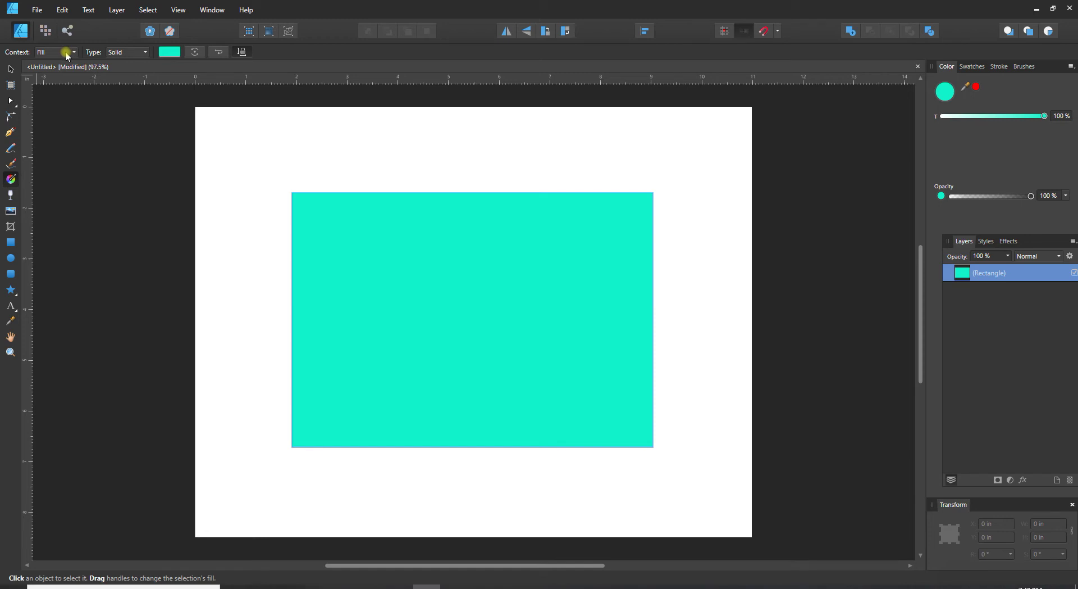
{"action": "left_click", "coordinate": [43, 53]}
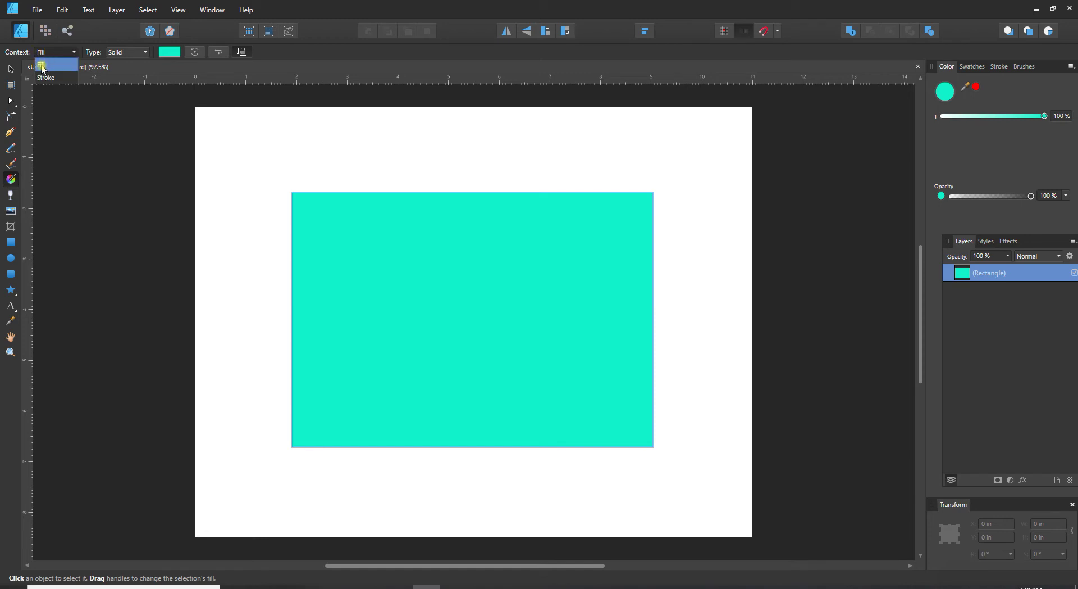
{"action": "left_click", "coordinate": [42, 67]}
{"action": "left_click", "coordinate": [132, 53]}
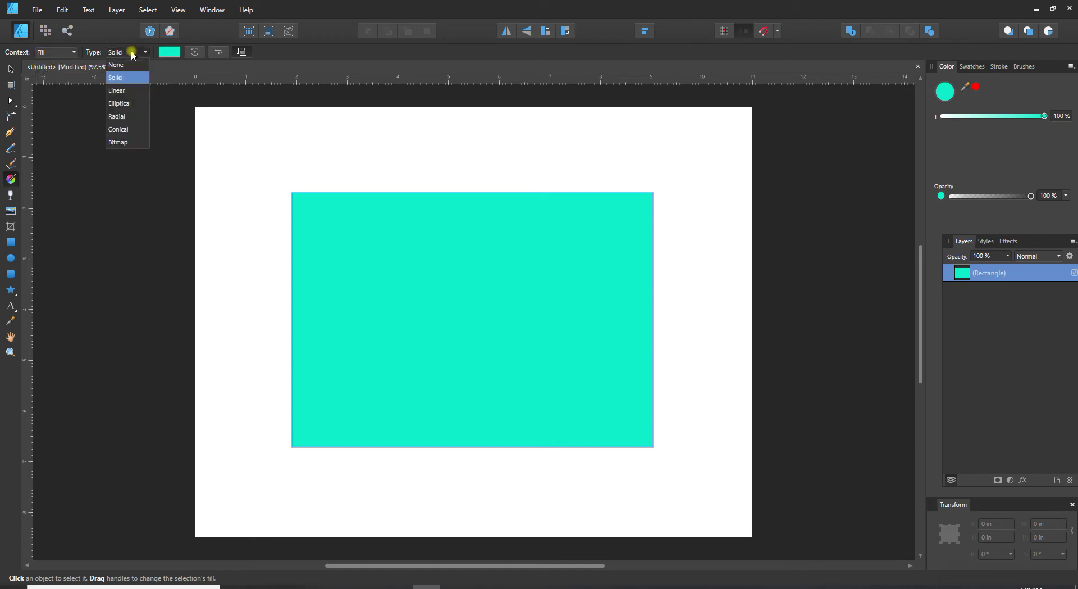
{"action": "left_click", "coordinate": [117, 81]}
{"action": "left_click", "coordinate": [117, 142]}
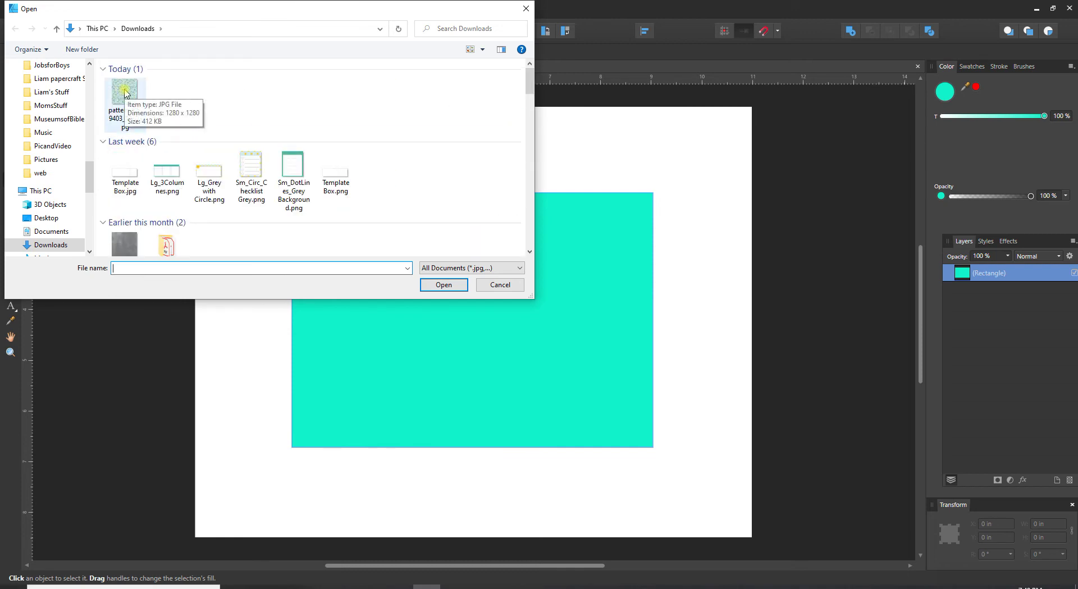
{"action": "left_click", "coordinate": [124, 94]}
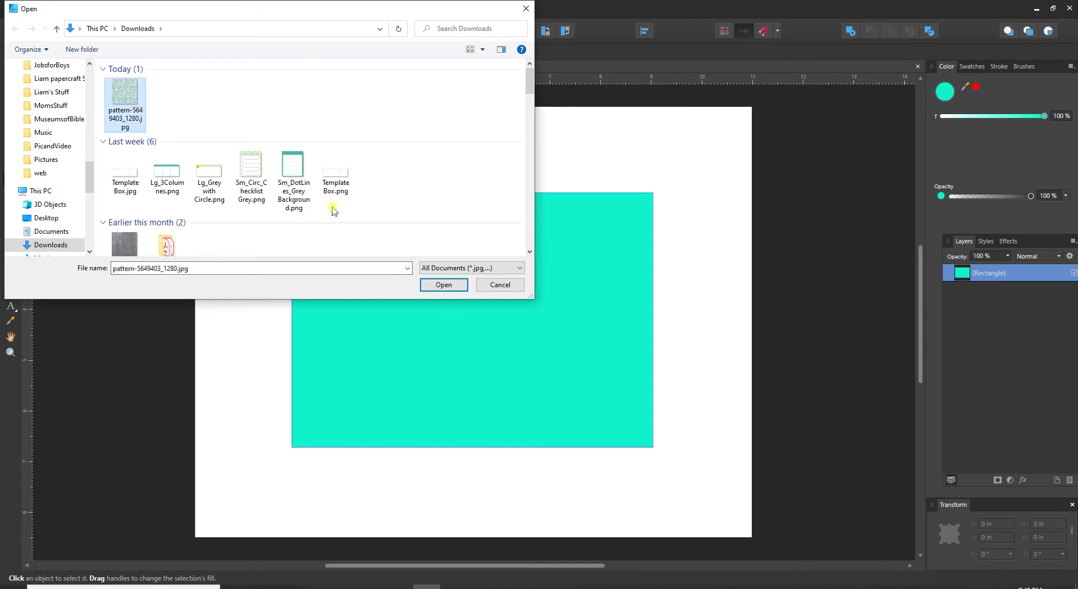
{"action": "left_click", "coordinate": [443, 285]}
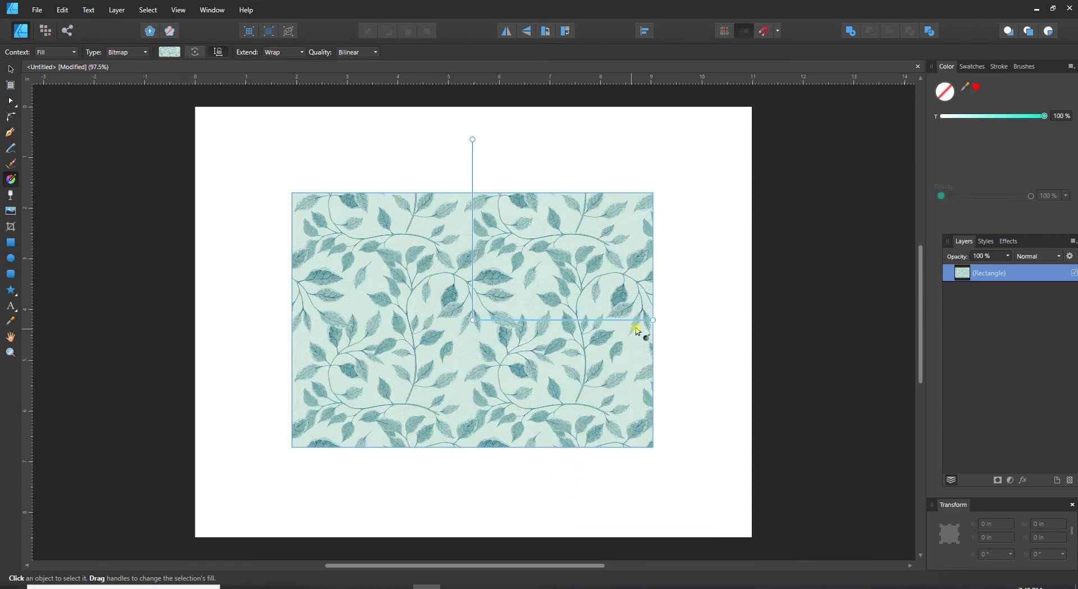
Step: Scale the leaf pattern down horizontally and vertically, toggling Maintain fill aspect ratio
{"action": "left_click_drag", "start_coordinate": [653, 317], "coordinate": [586, 318]}
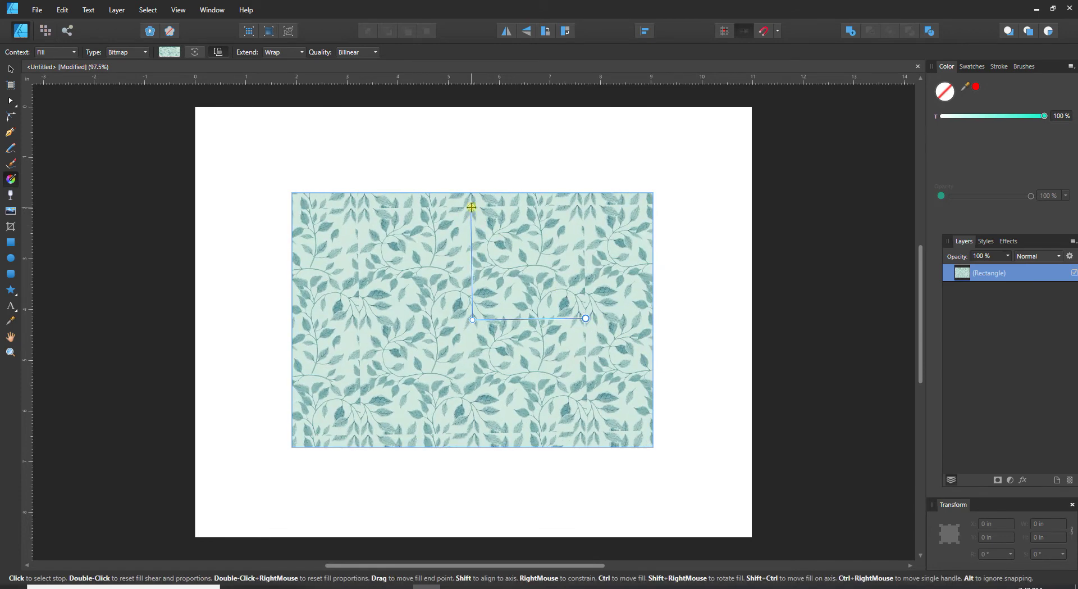
{"action": "mouse_move", "coordinate": [471, 205]}
{"action": "left_mouse_down"}
{"action": "mouse_move", "coordinate": [471, 161]}
{"action": "mouse_move", "coordinate": [484, 228]}
{"action": "mouse_move", "coordinate": [467, 137]}
{"action": "mouse_move", "coordinate": [479, 174]}
{"action": "mouse_move", "coordinate": [471, 205]}
{"action": "left_mouse_up"}
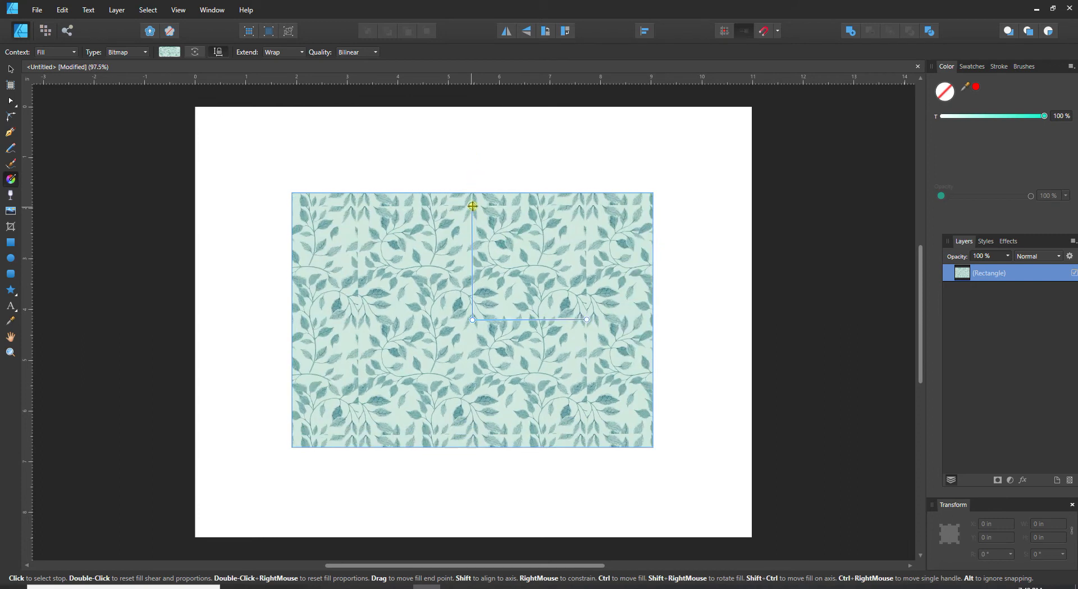
{"action": "left_click", "coordinate": [217, 52]}
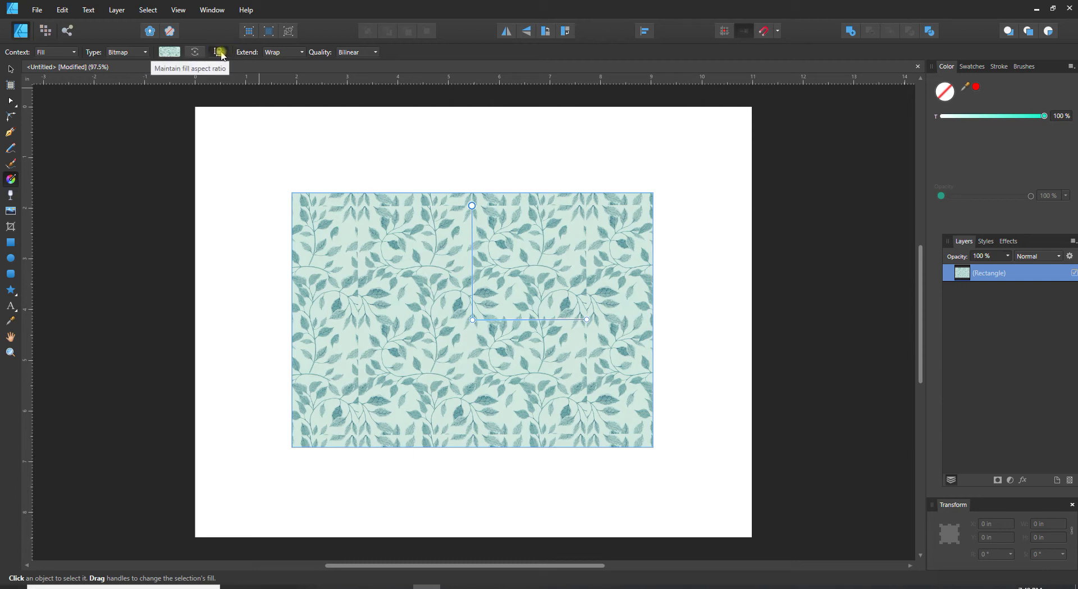
{"action": "left_click", "coordinate": [219, 52]}
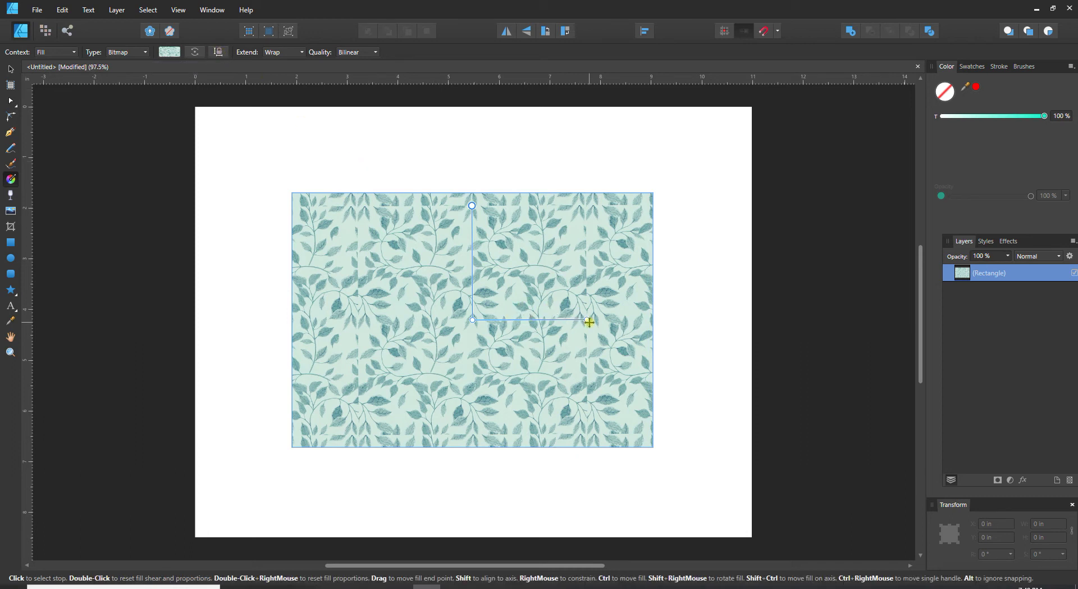
Step: Shrink the leaf tiles further and shift the fill origin to a new offset
{"action": "mouse_move", "coordinate": [589, 322]}
{"action": "left_mouse_down"}
{"action": "mouse_move", "coordinate": [482, 319]}
{"action": "mouse_move", "coordinate": [602, 305]}
{"action": "mouse_move", "coordinate": [586, 306]}
{"action": "left_mouse_up"}
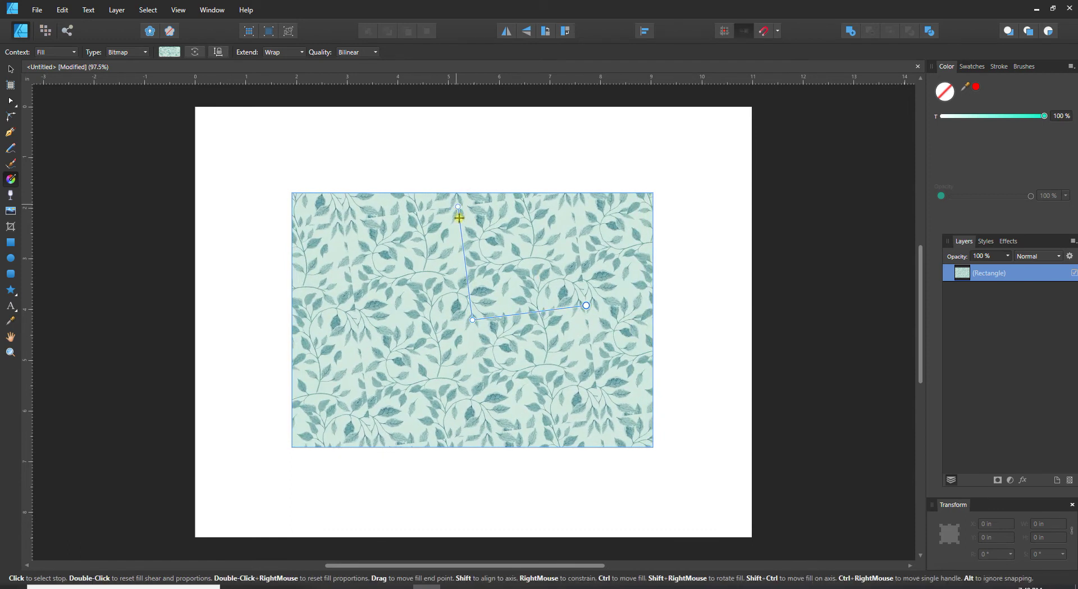
{"action": "mouse_move", "coordinate": [459, 217]}
{"action": "left_mouse_down"}
{"action": "mouse_move", "coordinate": [476, 305]}
{"action": "mouse_move", "coordinate": [492, 222]}
{"action": "mouse_move", "coordinate": [472, 207]}
{"action": "left_mouse_up"}
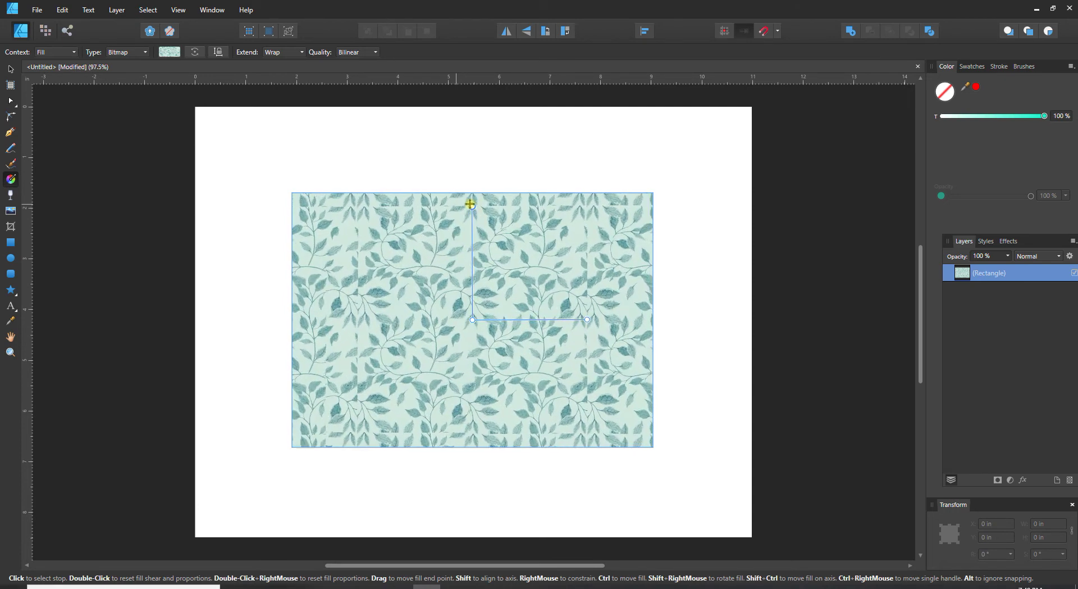
{"action": "left_click", "coordinate": [219, 52]}
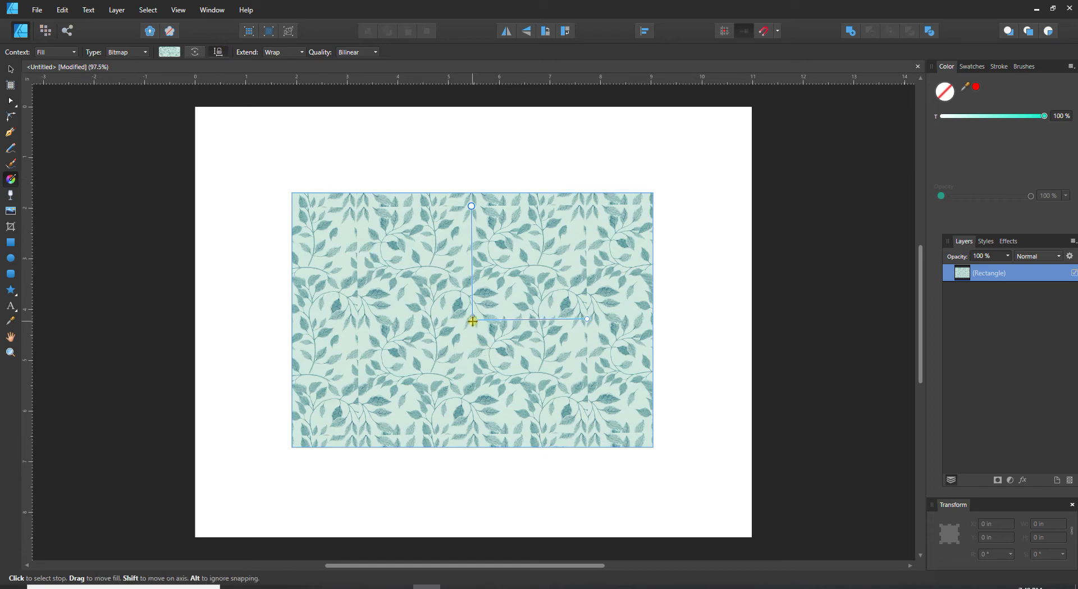
{"action": "mouse_move", "coordinate": [472, 321]}
{"action": "left_mouse_down"}
{"action": "mouse_move", "coordinate": [441, 344]}
{"action": "mouse_move", "coordinate": [513, 265]}
{"action": "mouse_move", "coordinate": [549, 319]}
{"action": "mouse_move", "coordinate": [529, 367]}
{"action": "mouse_move", "coordinate": [494, 375]}
{"action": "mouse_move", "coordinate": [416, 344]}
{"action": "mouse_move", "coordinate": [416, 295]}
{"action": "mouse_move", "coordinate": [484, 302]}
{"action": "mouse_move", "coordinate": [479, 319]}
{"action": "left_mouse_up"}
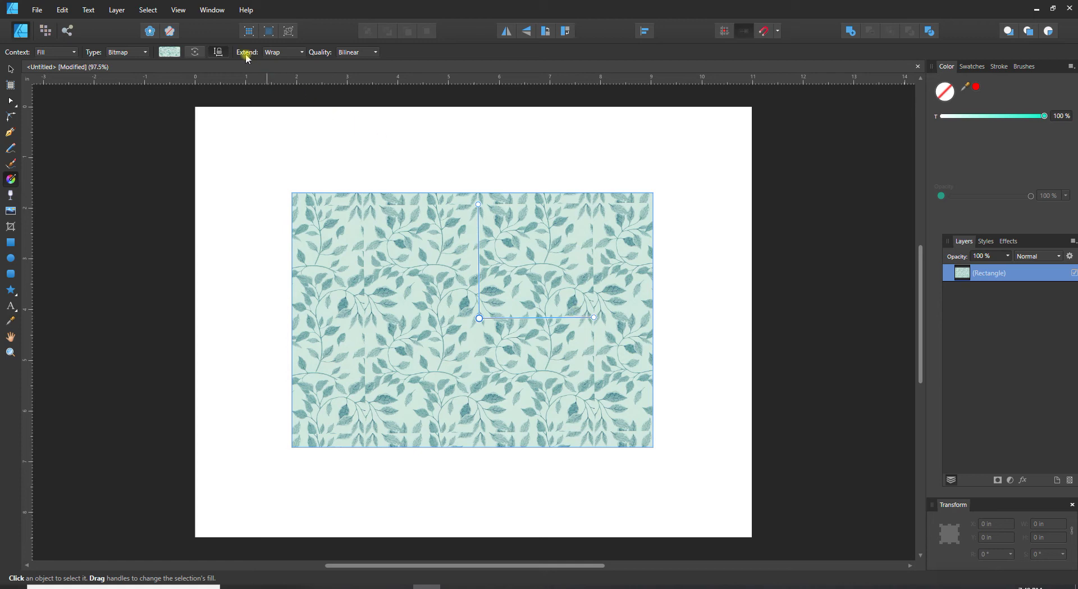
Step: Set the leaf fill's Extend to Zero and stretch the tile across the rectangle
{"action": "left_click", "coordinate": [290, 53]}
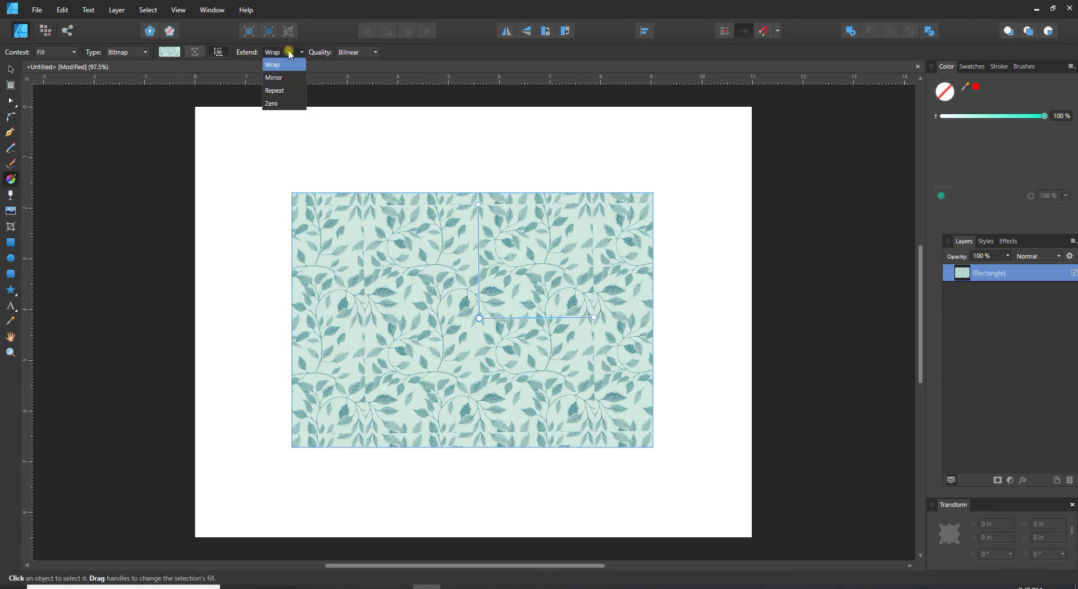
{"action": "left_click", "coordinate": [275, 78]}
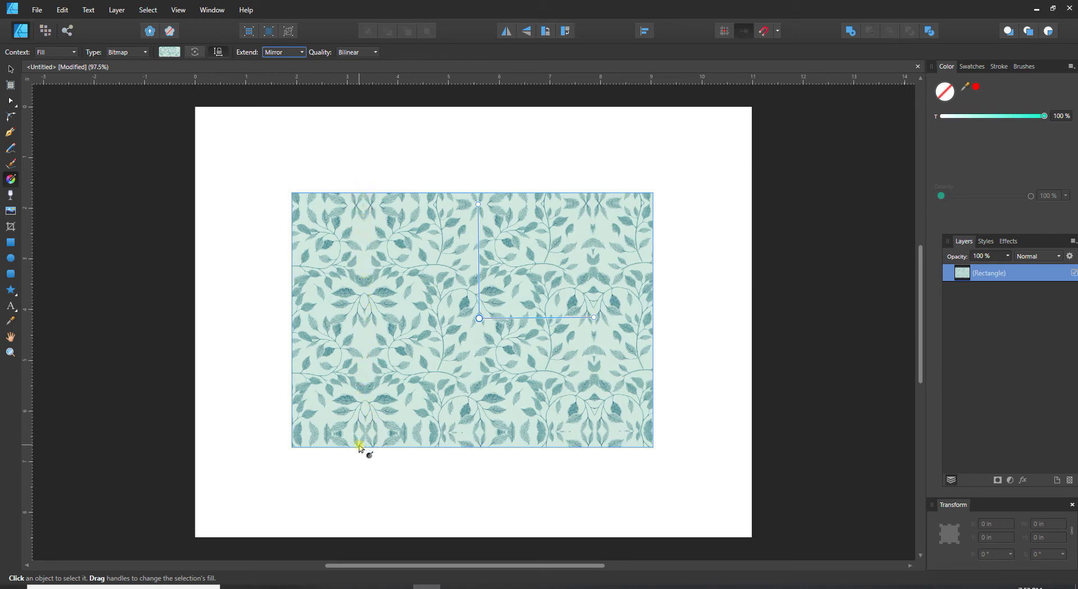
{"action": "left_click", "coordinate": [292, 52]}
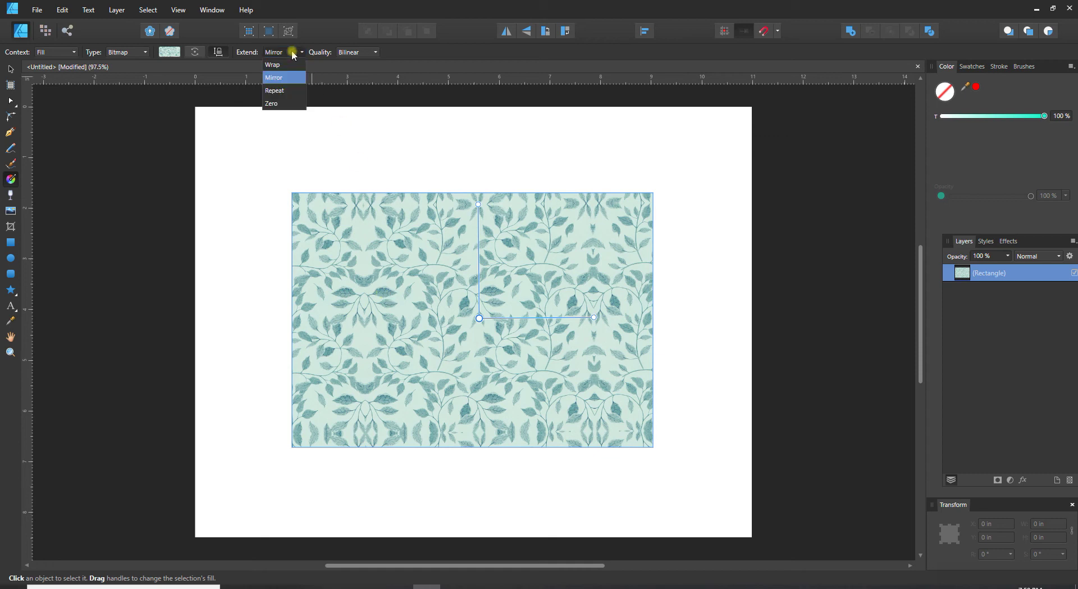
{"action": "left_click", "coordinate": [272, 90]}
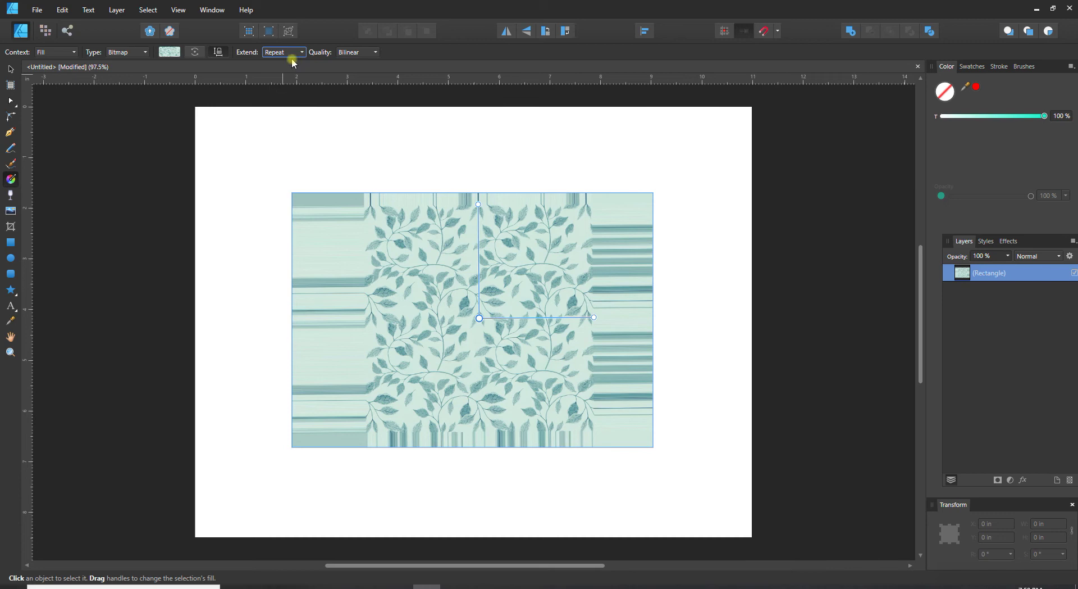
{"action": "left_click", "coordinate": [291, 52]}
{"action": "left_click", "coordinate": [272, 104]}
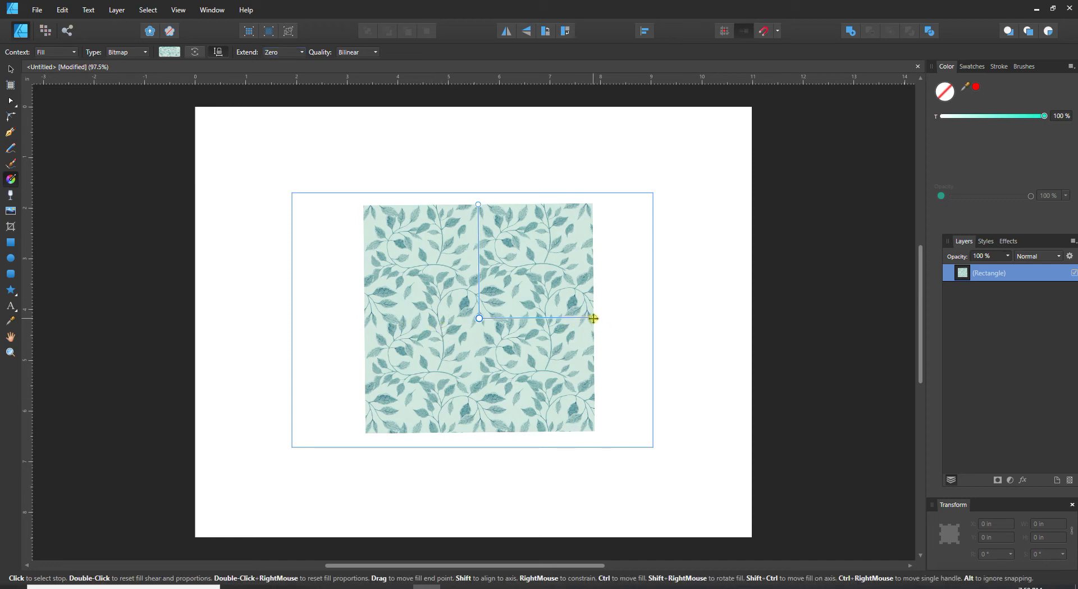
{"action": "left_click_drag", "start_coordinate": [593, 318], "coordinate": [681, 318]}
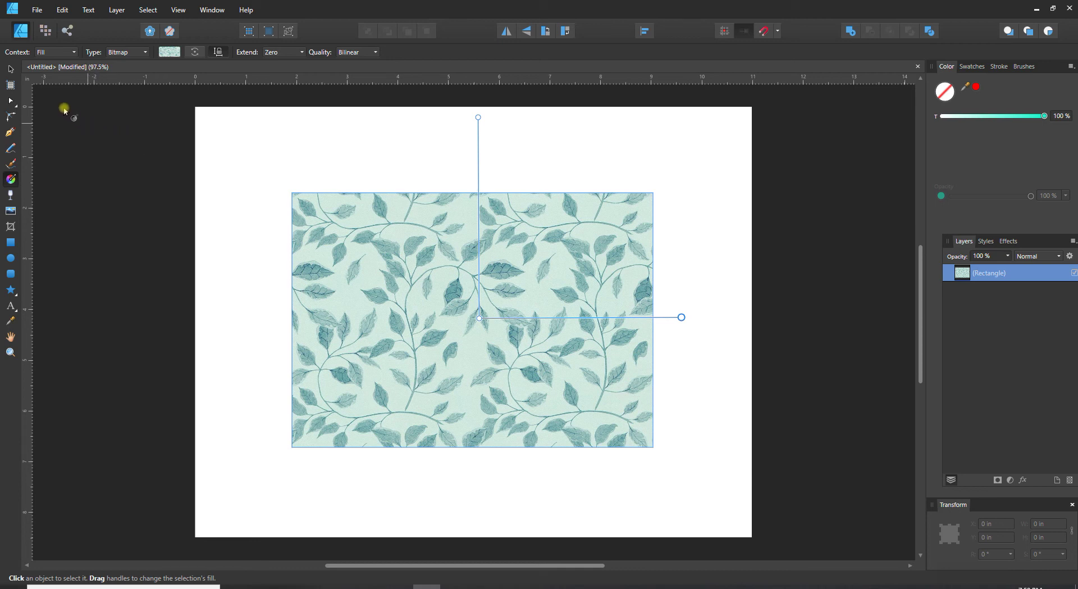
{"action": "left_click", "coordinate": [11, 71]}
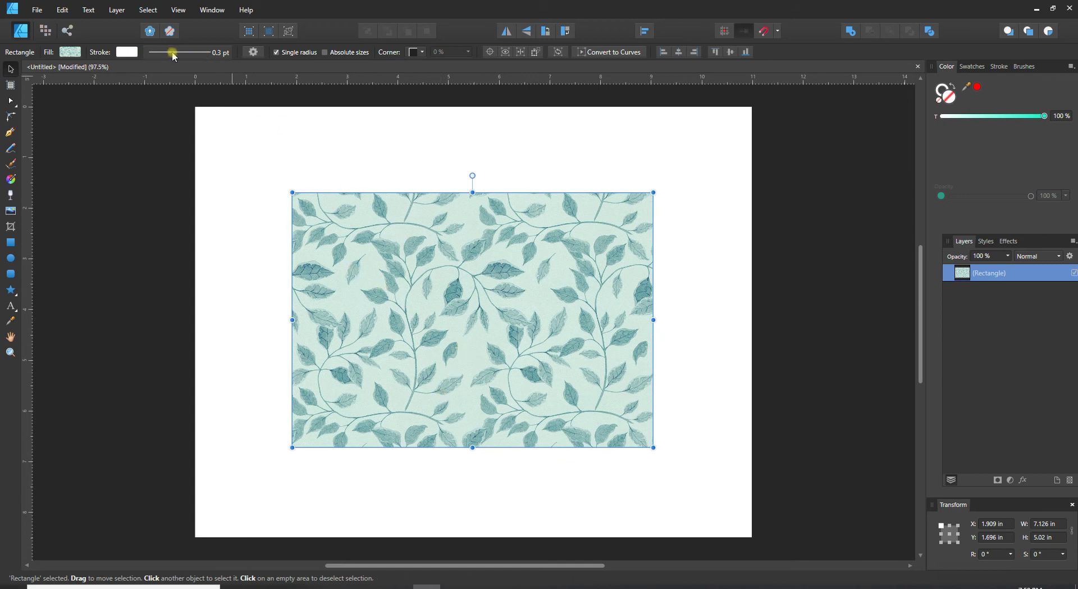
Step: Set the rectangle's stroke width to 30.4 pt
{"action": "left_click", "coordinate": [195, 51]}
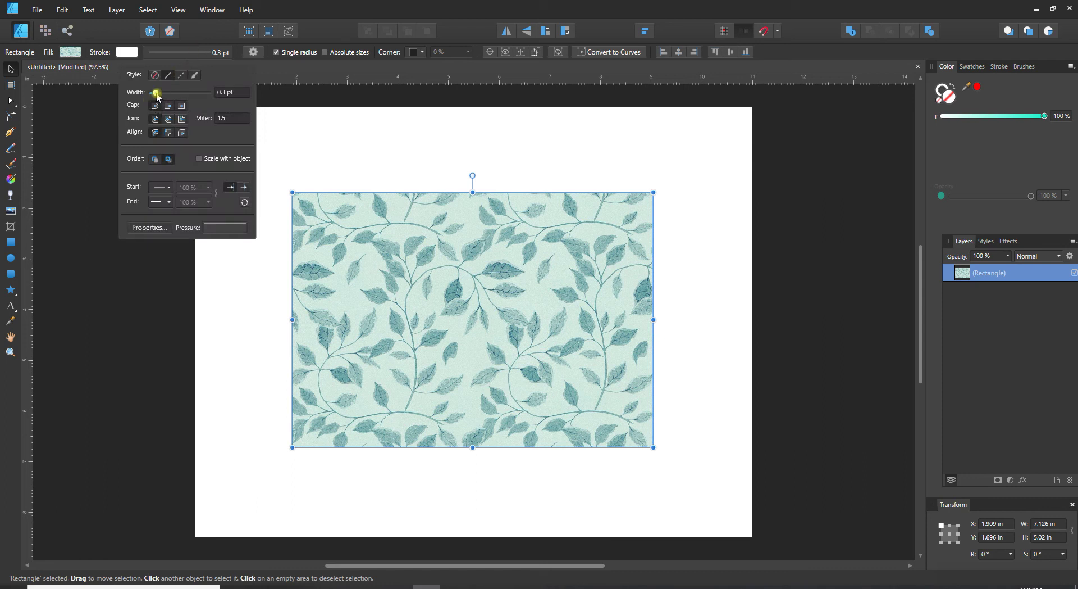
{"action": "mouse_move", "coordinate": [156, 92]}
{"action": "left_mouse_down"}
{"action": "mouse_move", "coordinate": [197, 93]}
{"action": "mouse_move", "coordinate": [187, 101]}
{"action": "left_mouse_up"}
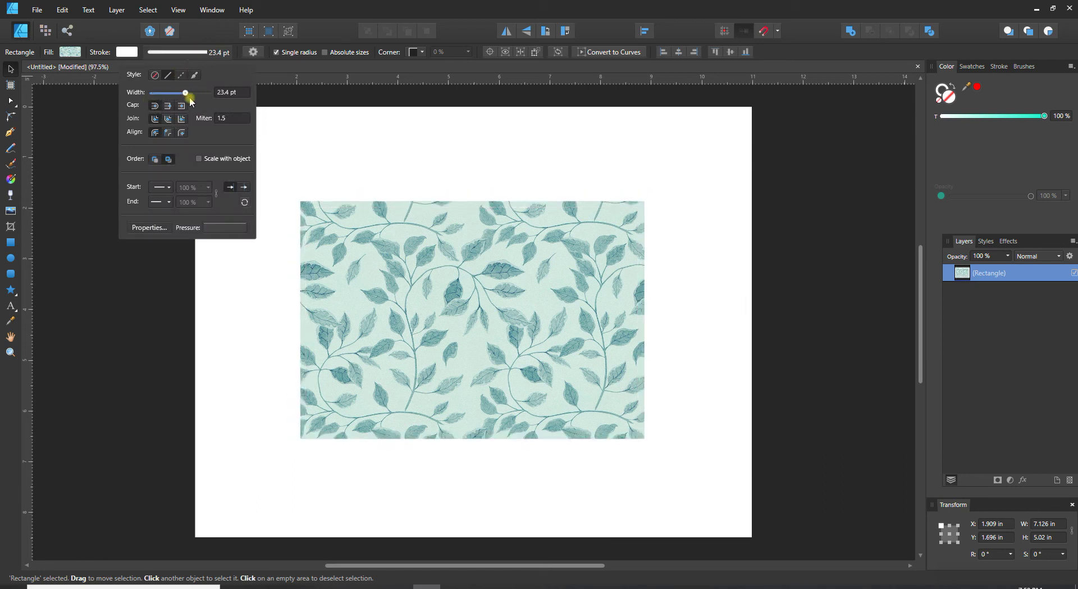
{"action": "key", "text": "ctrl+z"}
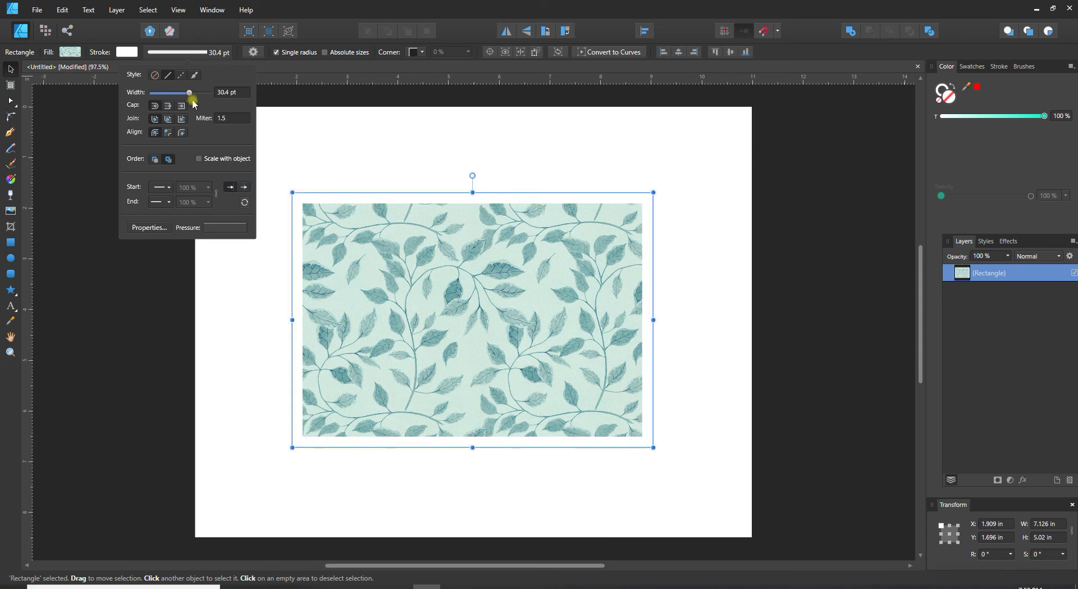
Step: Colour the stroke with the teal Recent swatch and reselect the rectangle
{"action": "left_click", "coordinate": [126, 53]}
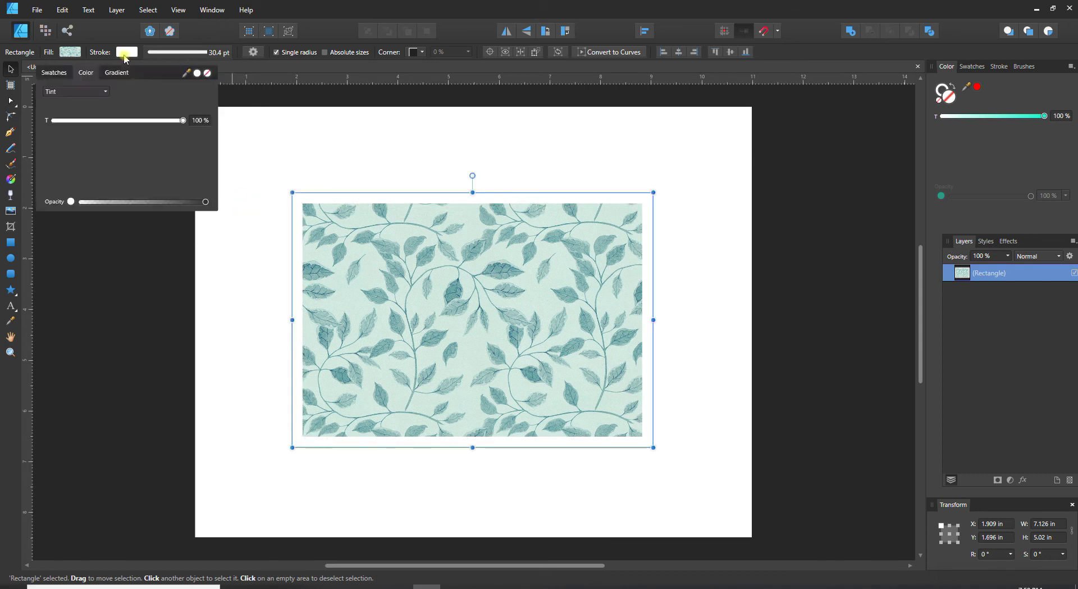
{"action": "left_click", "coordinate": [54, 73]}
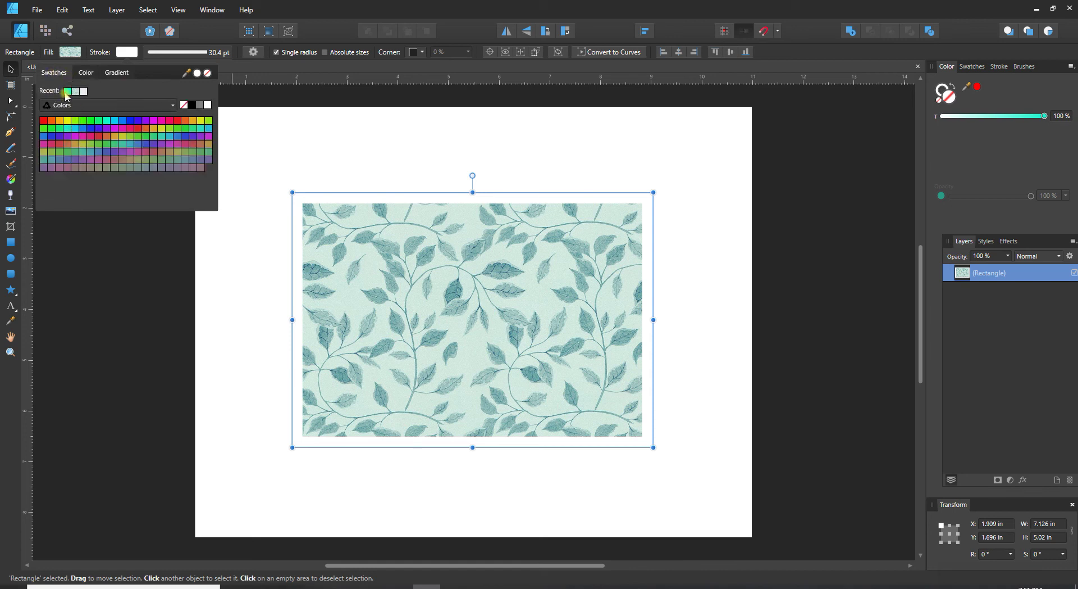
{"action": "left_click", "coordinate": [66, 91]}
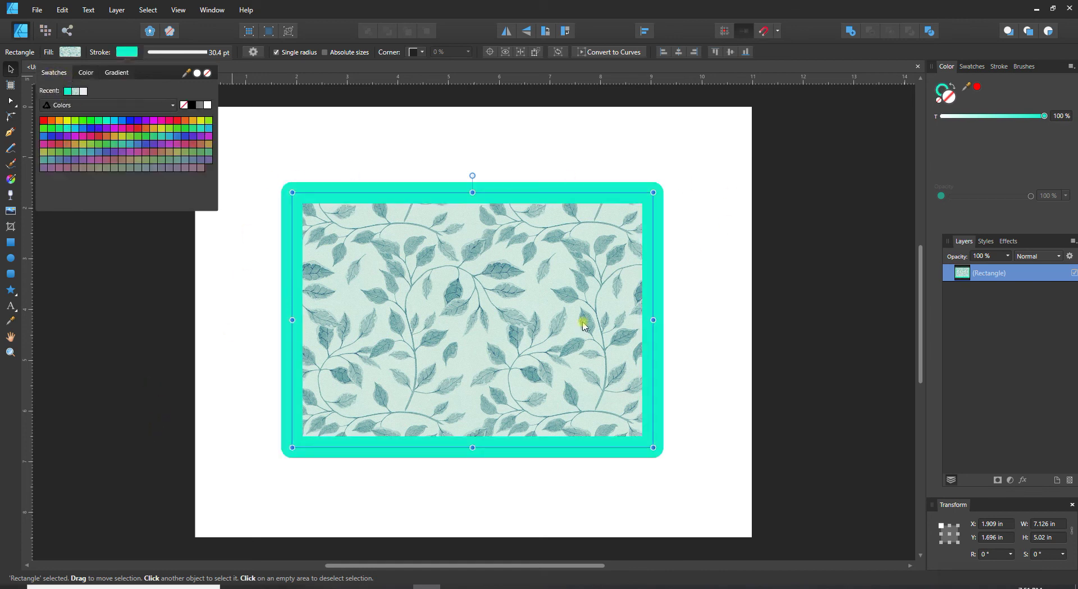
{"action": "left_click", "coordinate": [132, 253]}
{"action": "left_click", "coordinate": [296, 197]}
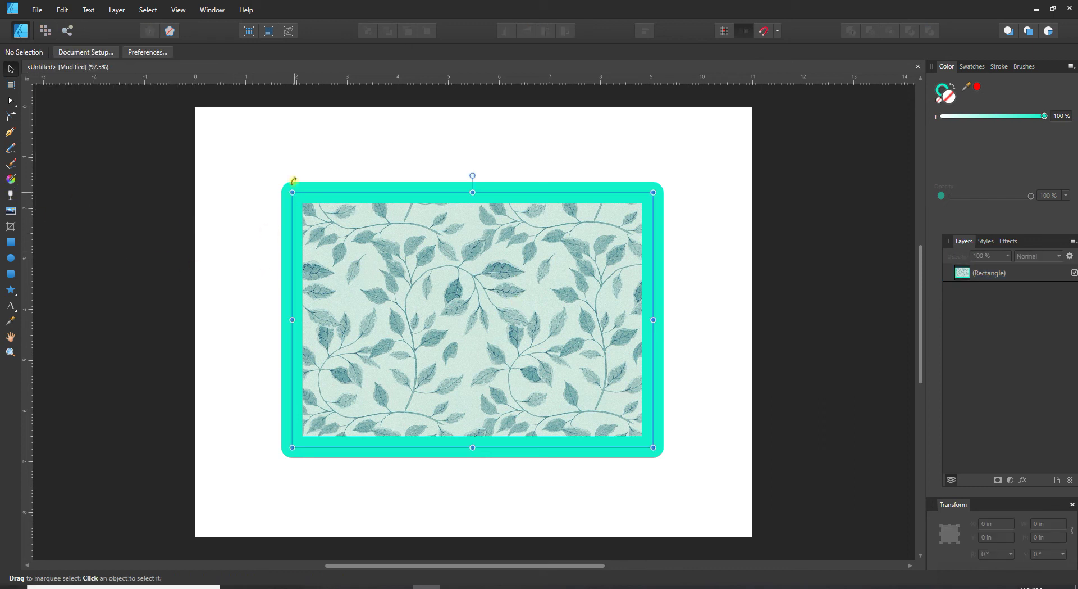
Step: Give the stroke a Bitmap fill using steinplatte-3320285_1280.jpg from Downloads
{"action": "left_click", "coordinate": [10, 179]}
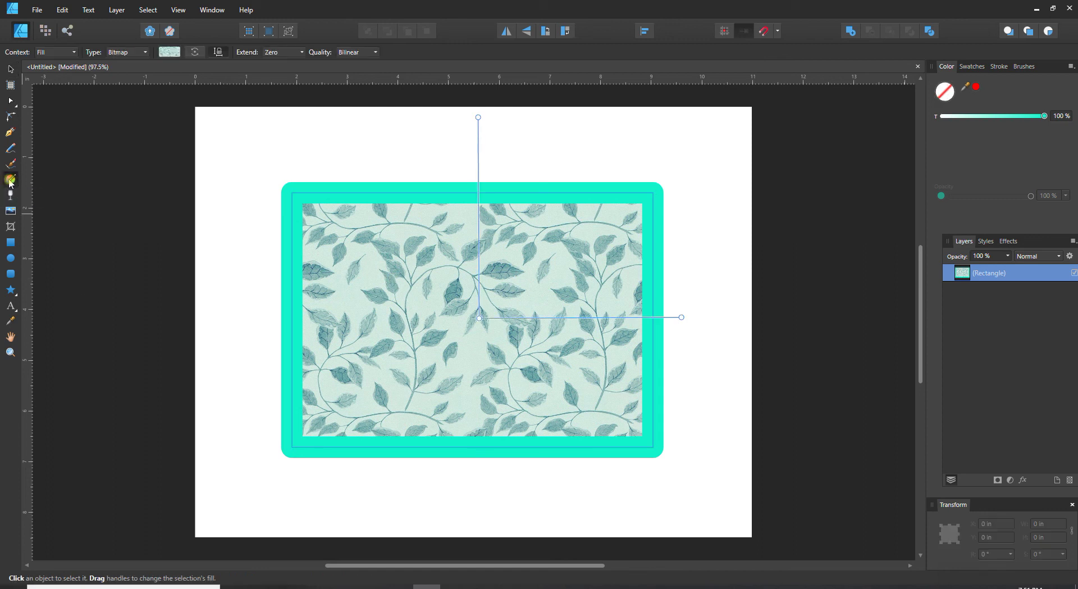
{"action": "left_click", "coordinate": [67, 52]}
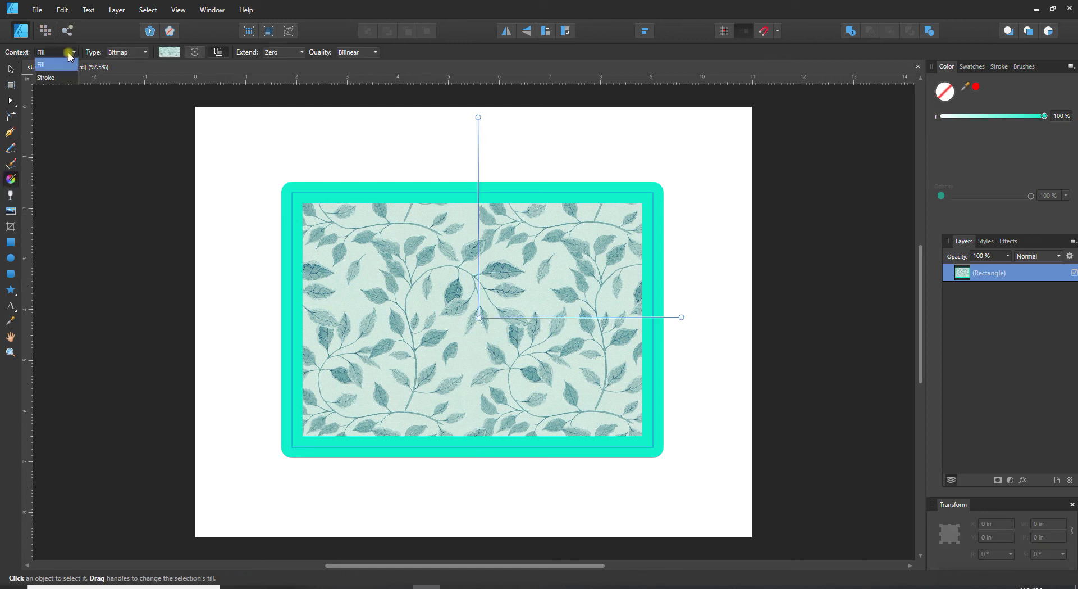
{"action": "left_click", "coordinate": [44, 78]}
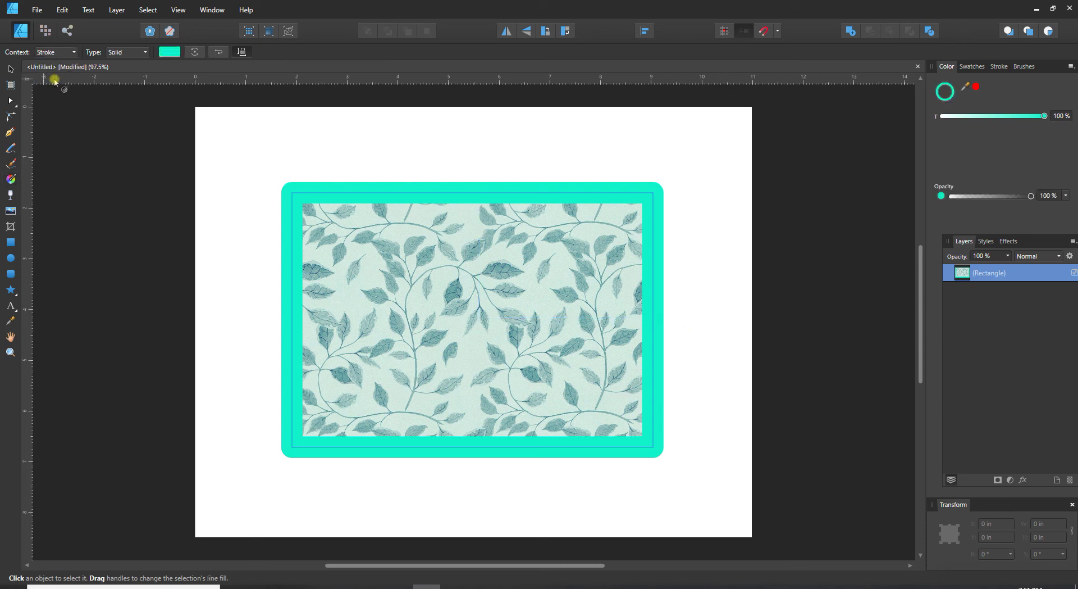
{"action": "left_click", "coordinate": [125, 53]}
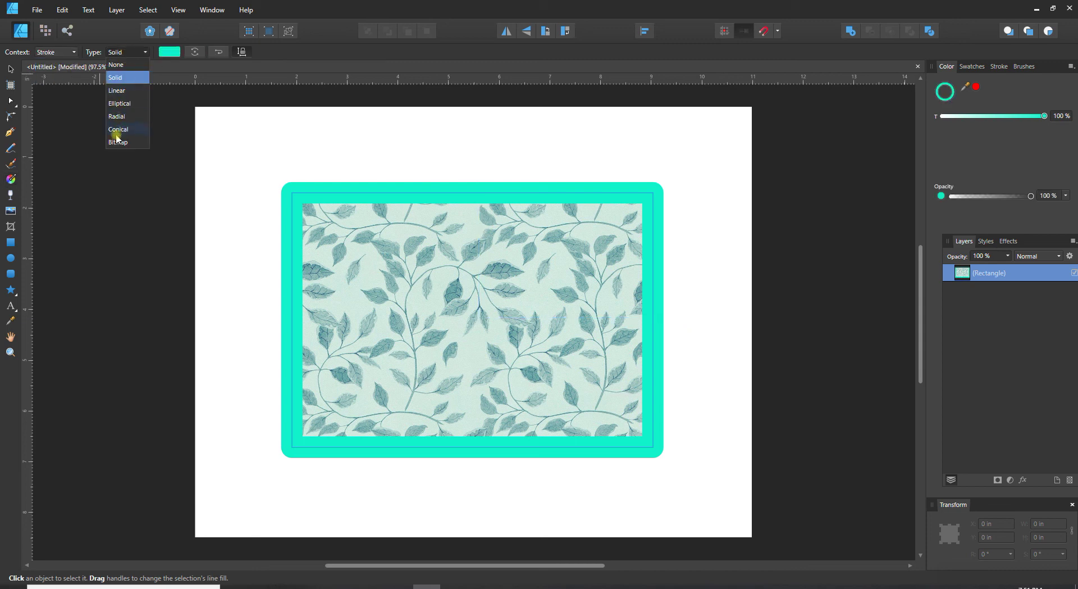
{"action": "key", "text": "Escape"}
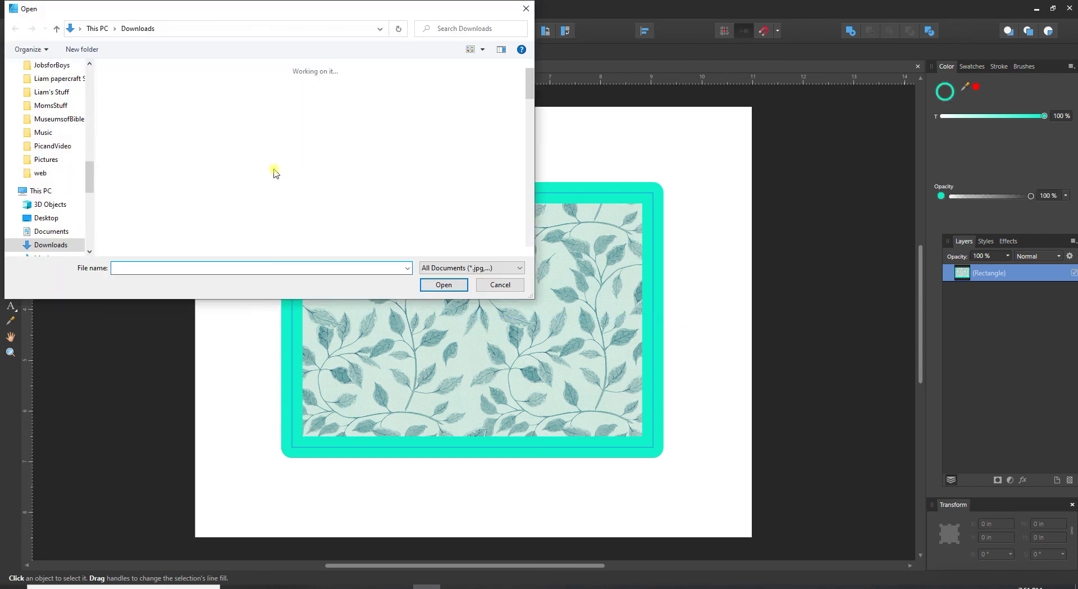
{"action": "scroll", "coordinate": [276, 169], "scroll_direction": "down", "scroll_amount": 5}
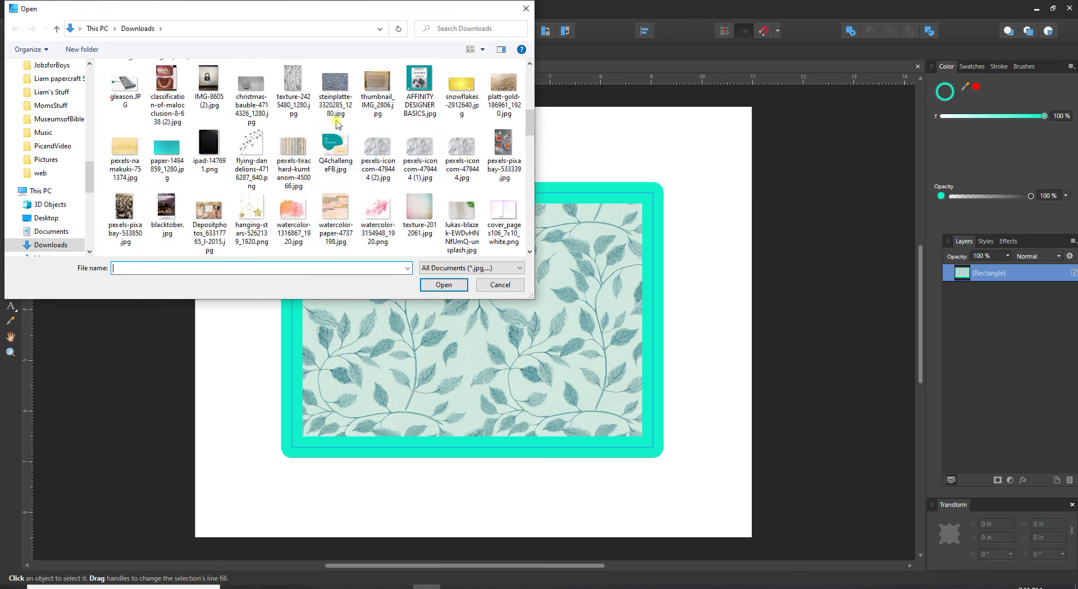
{"action": "left_click", "coordinate": [332, 89]}
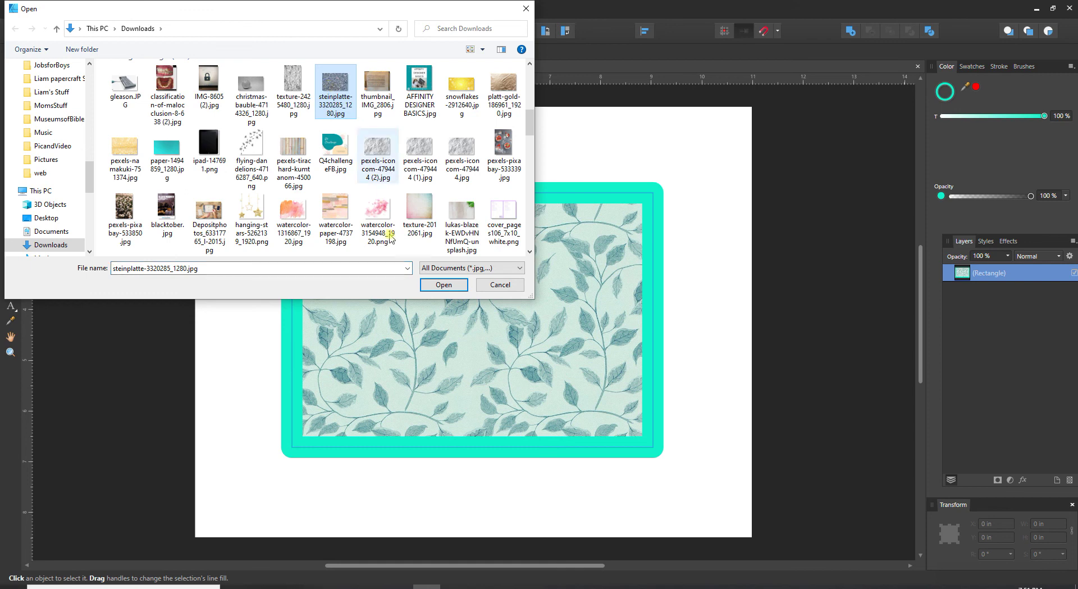
{"action": "left_click", "coordinate": [445, 285]}
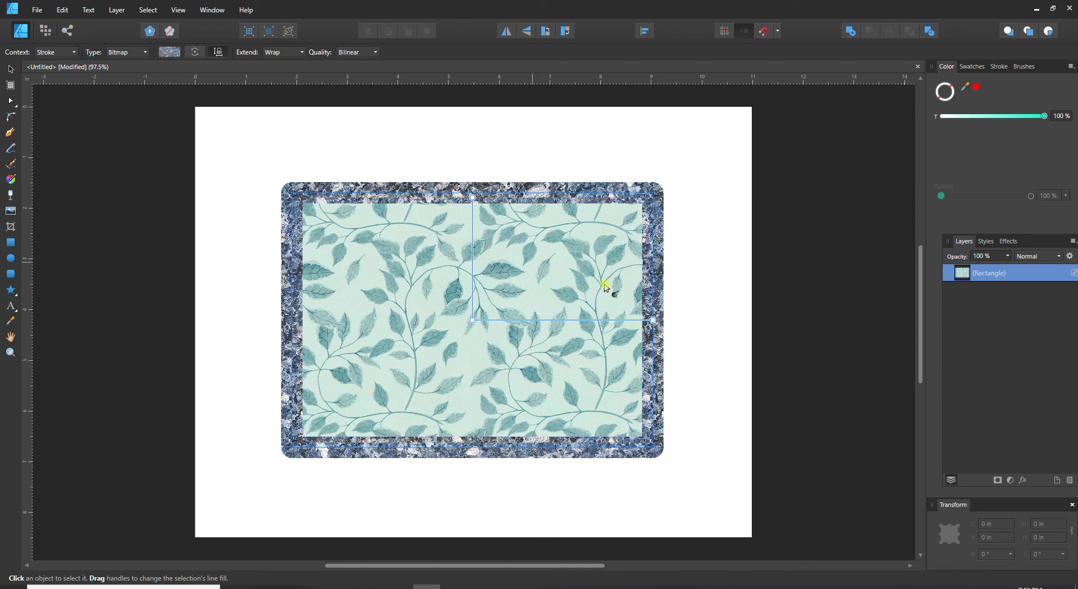
Step: Drag the stroke bitmap's end handle right to make the stone texture larger
{"action": "mouse_move", "coordinate": [650, 320]}
{"action": "left_mouse_down"}
{"action": "mouse_move", "coordinate": [770, 320]}
{"action": "mouse_move", "coordinate": [760, 321]}
{"action": "left_mouse_up"}
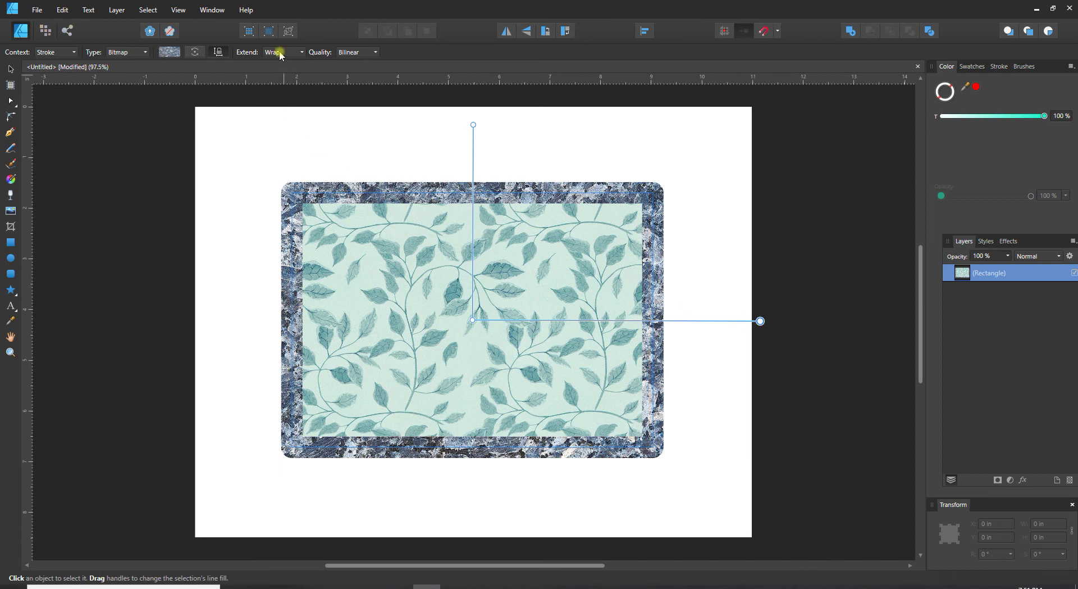